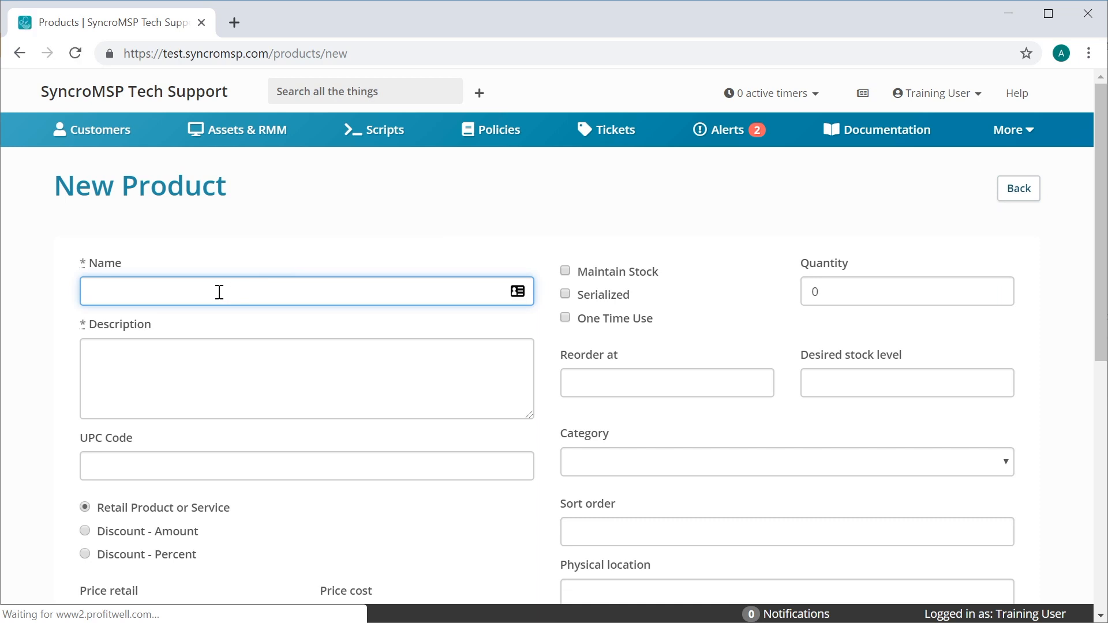
Name the new product Residential Labor and set its retail price to 100.00.
{"action": "type", "text": "Residential Labor"}
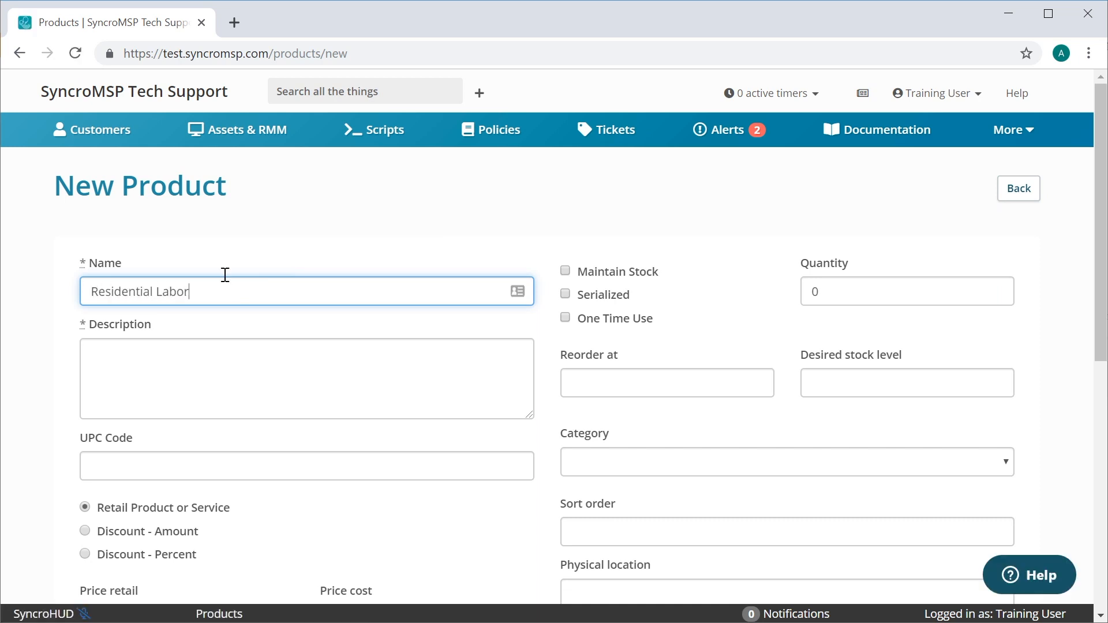
{"action": "scroll", "coordinate": [282, 258], "scroll_direction": "down", "scroll_amount": 1}
{"action": "scroll", "coordinate": [285, 259], "scroll_direction": "down", "scroll_amount": 1}
{"action": "left_click", "coordinate": [146, 528]}
{"action": "type", "text": "100.00"}
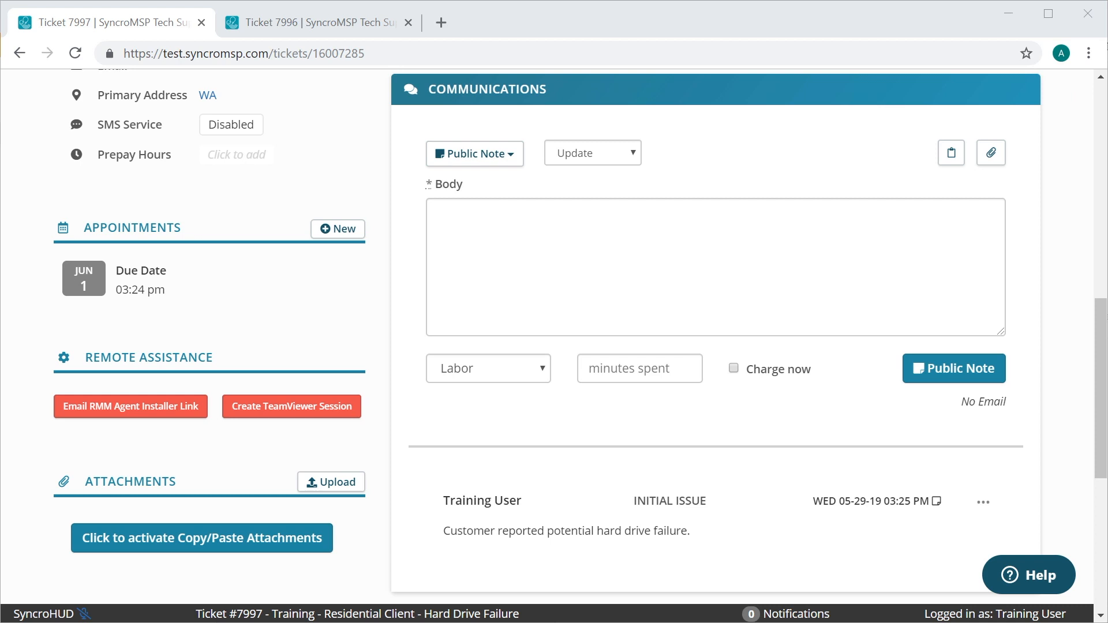
Post the public note "Confirmed drive failure. Ordered a replacement." on the hard drive failure ticket with 60 minutes of Residential Labor, charged now.
{"action": "left_click", "coordinate": [660, 265]}
{"action": "type", "text": "Confirmed drive failure. Ordered a replacement."}
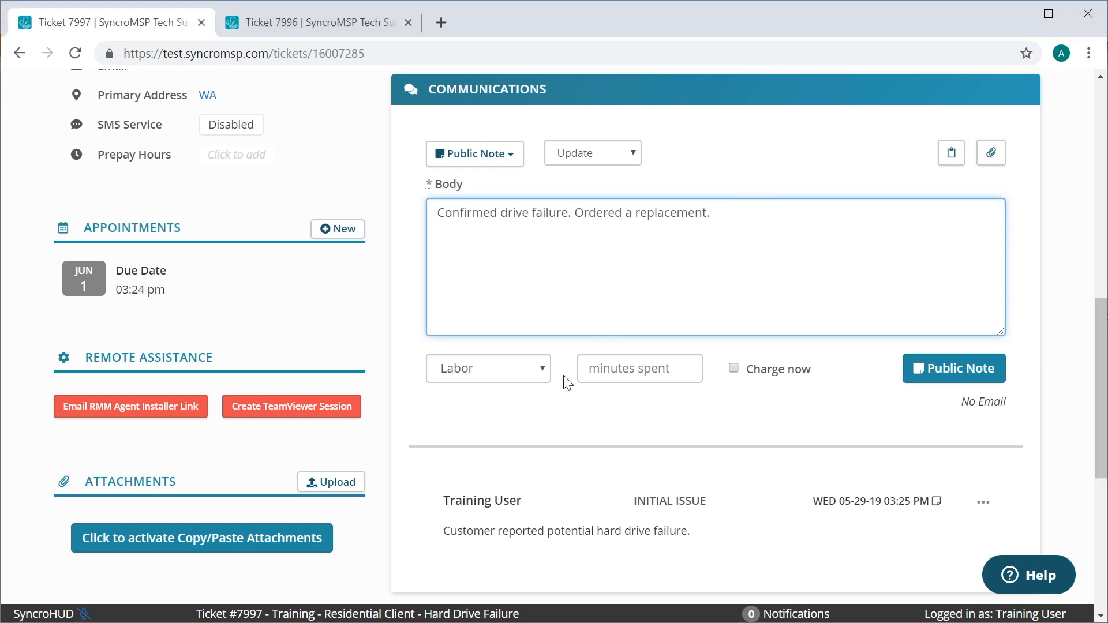
{"action": "left_click", "coordinate": [542, 374]}
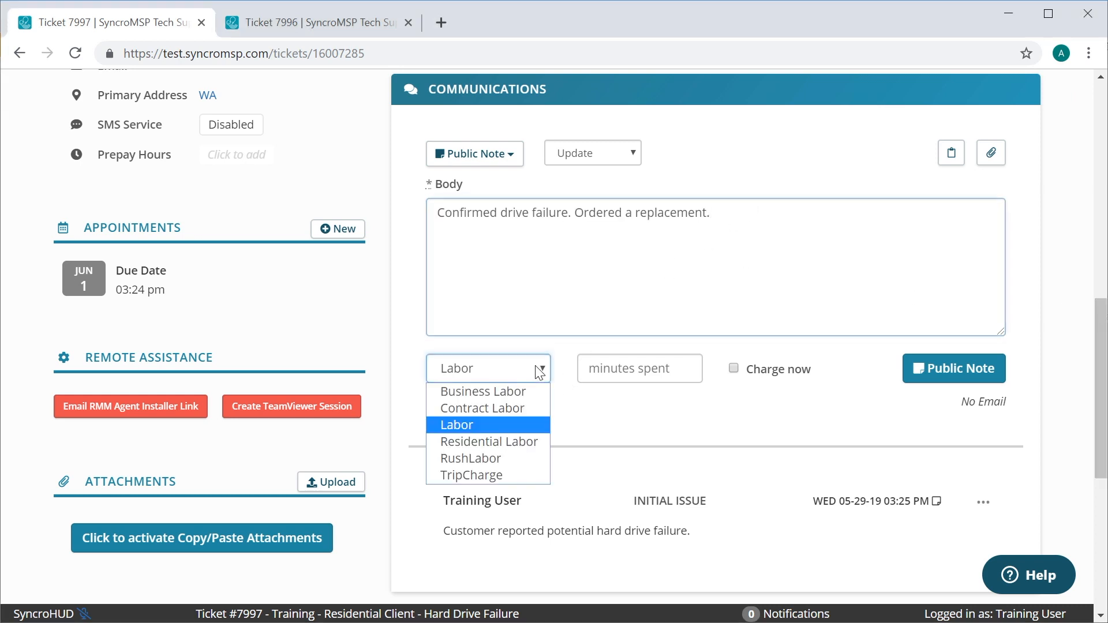
{"action": "left_click", "coordinate": [531, 441]}
{"action": "left_click", "coordinate": [631, 370]}
{"action": "type", "text": "60"}
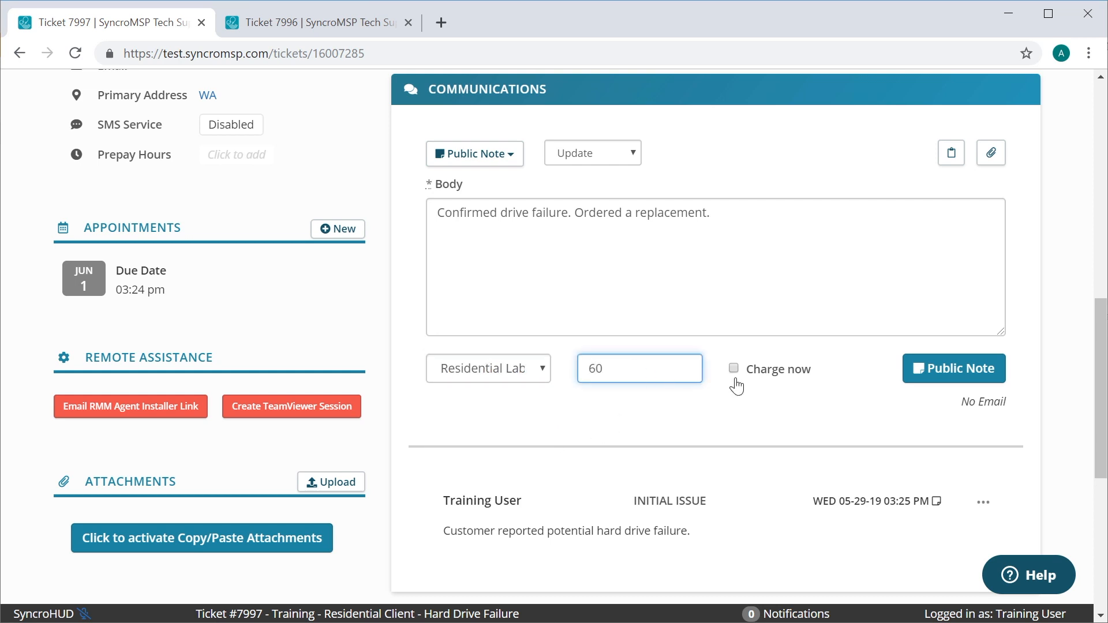
{"action": "left_click", "coordinate": [733, 368]}
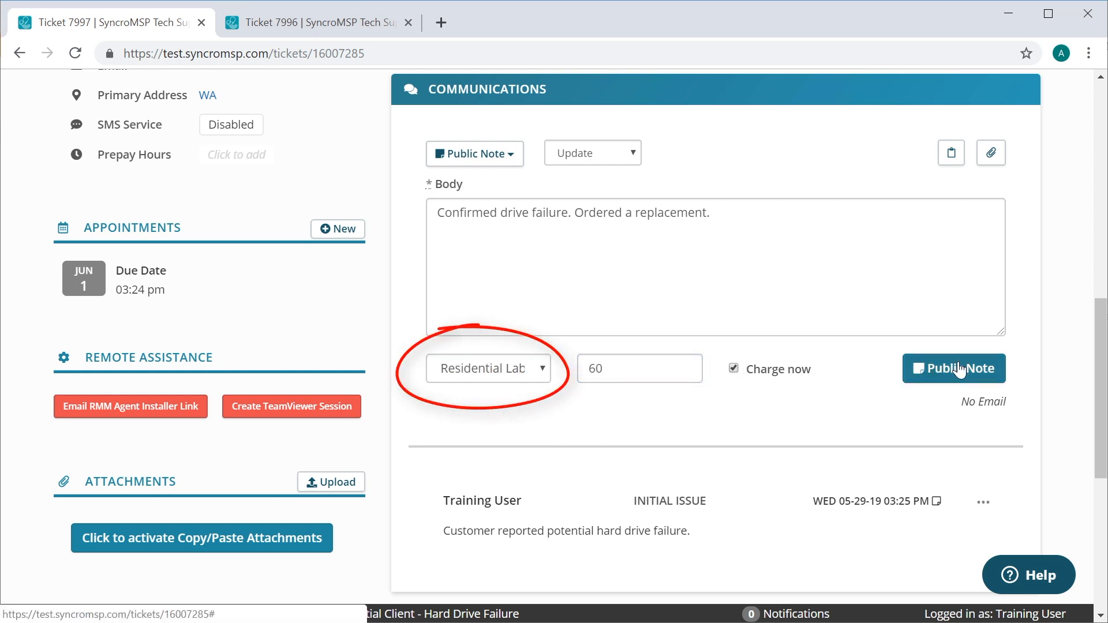
{"action": "left_click", "coordinate": [958, 369]}
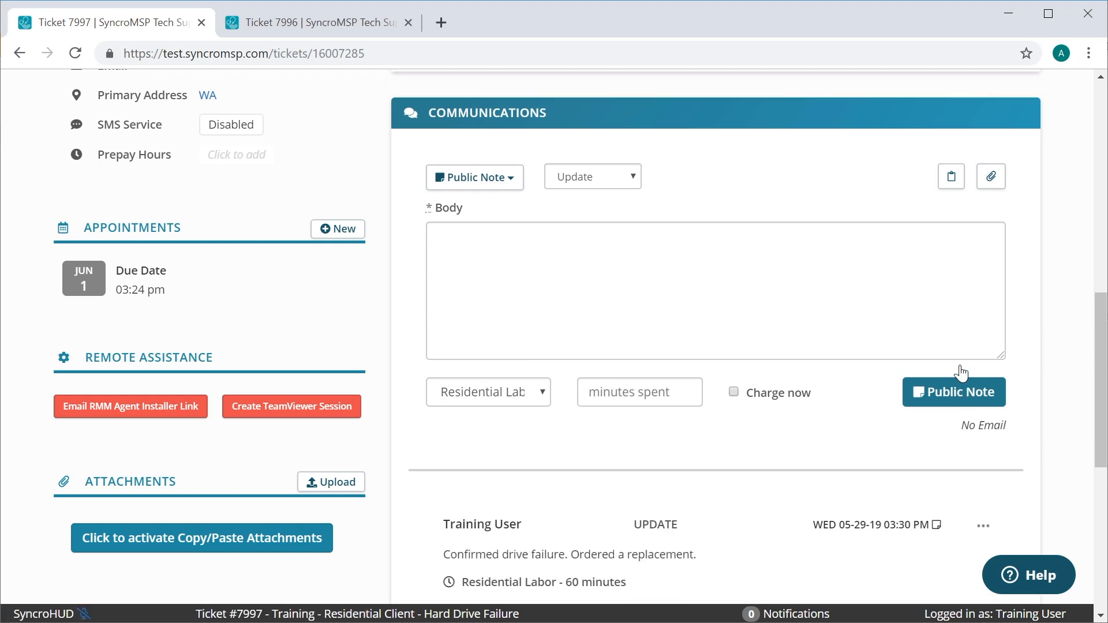
{"action": "scroll", "coordinate": [961, 374], "scroll_direction": "up", "scroll_amount": 10}
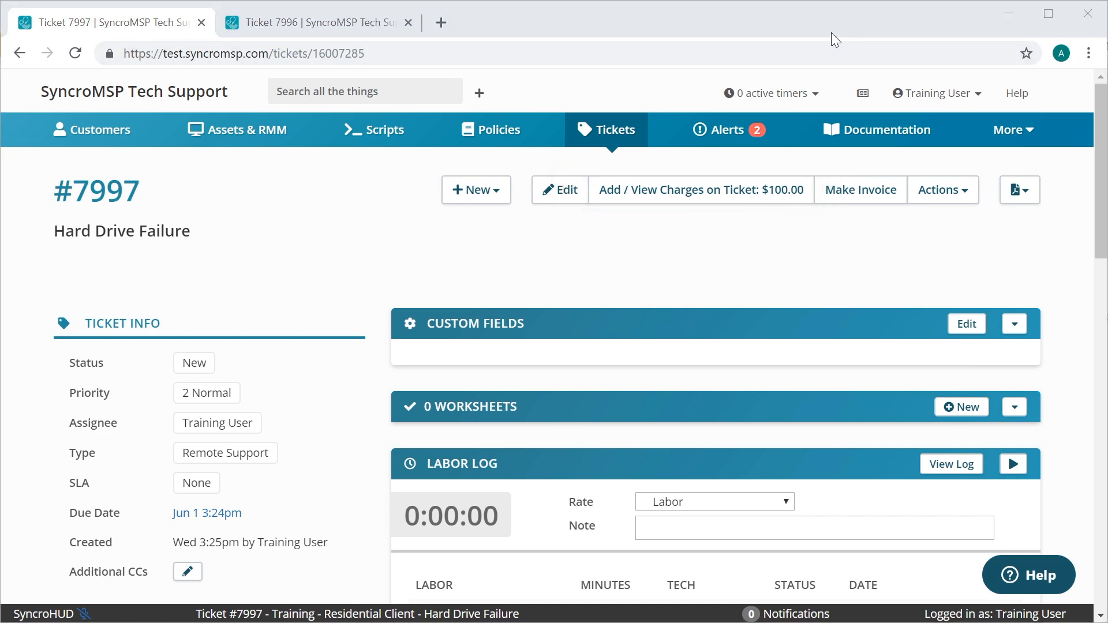
On ticket 7996, post the public note "Confirmed outage with the ISP. ETA is 4 hours." with 60 minutes of Business Labor, charged now.
{"action": "left_click", "coordinate": [337, 30]}
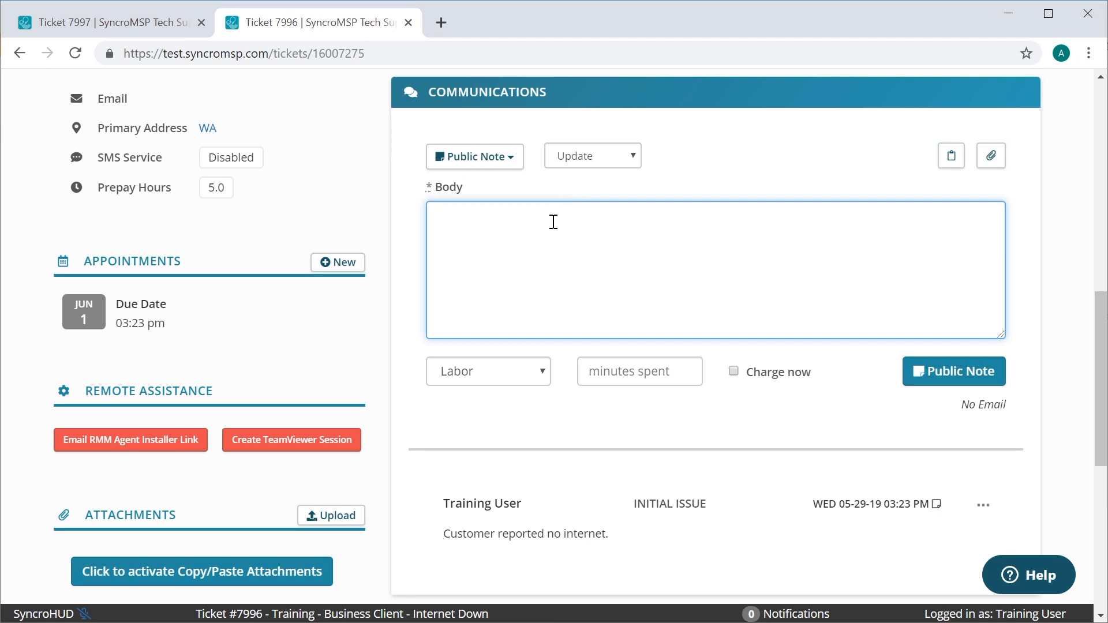
{"action": "type", "text": "Confirmed outage with the ISP. ETA is 4 hours."}
{"action": "left_click", "coordinate": [518, 375]}
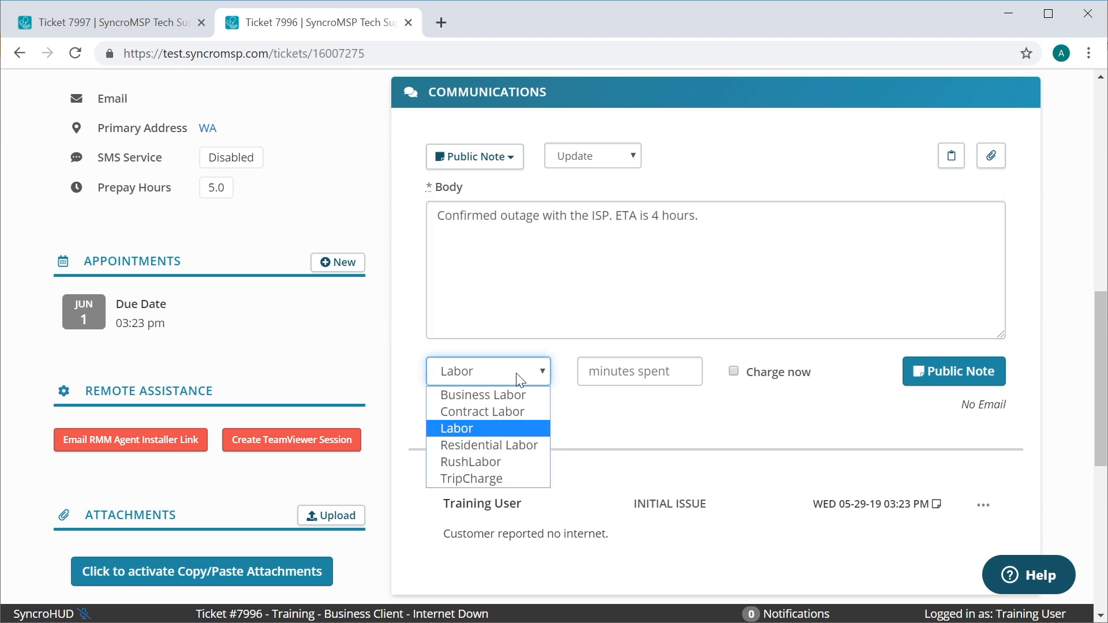
{"action": "left_click", "coordinate": [516, 394]}
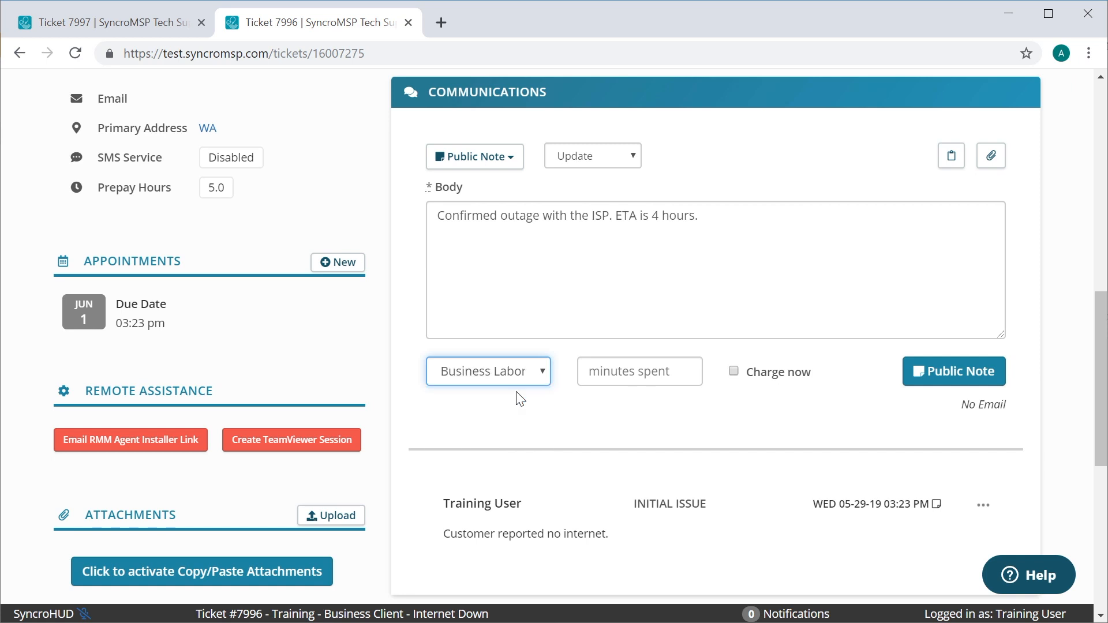
{"action": "left_click", "coordinate": [623, 374]}
{"action": "type", "text": "60"}
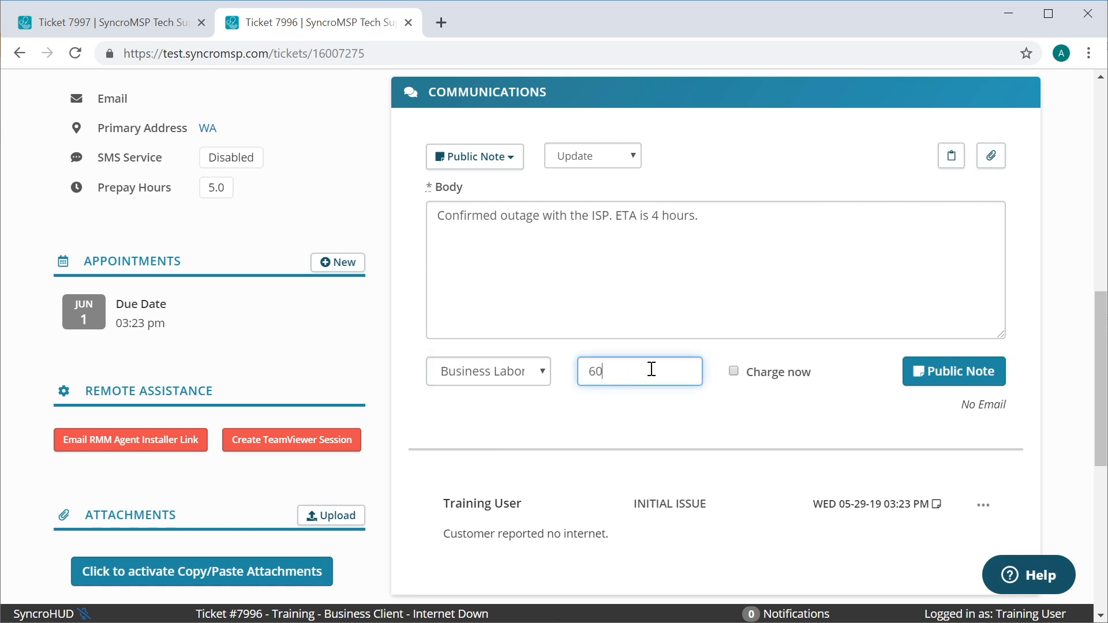
{"action": "left_click", "coordinate": [734, 372]}
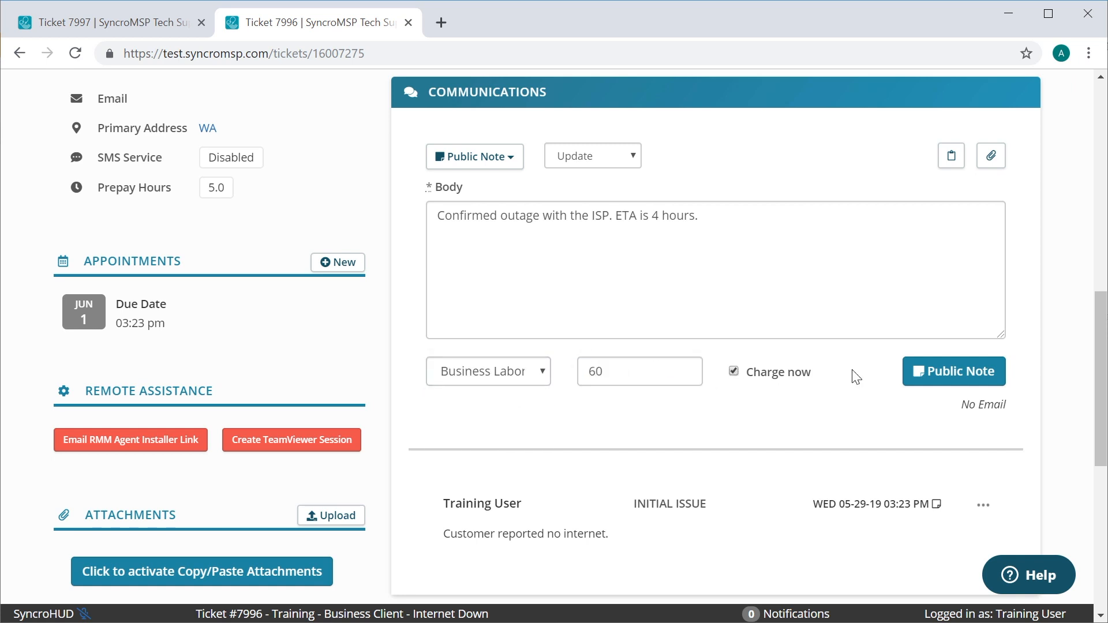
{"action": "left_click", "coordinate": [991, 381]}
{"action": "scroll", "coordinate": [992, 380], "scroll_direction": "up", "scroll_amount": 10}
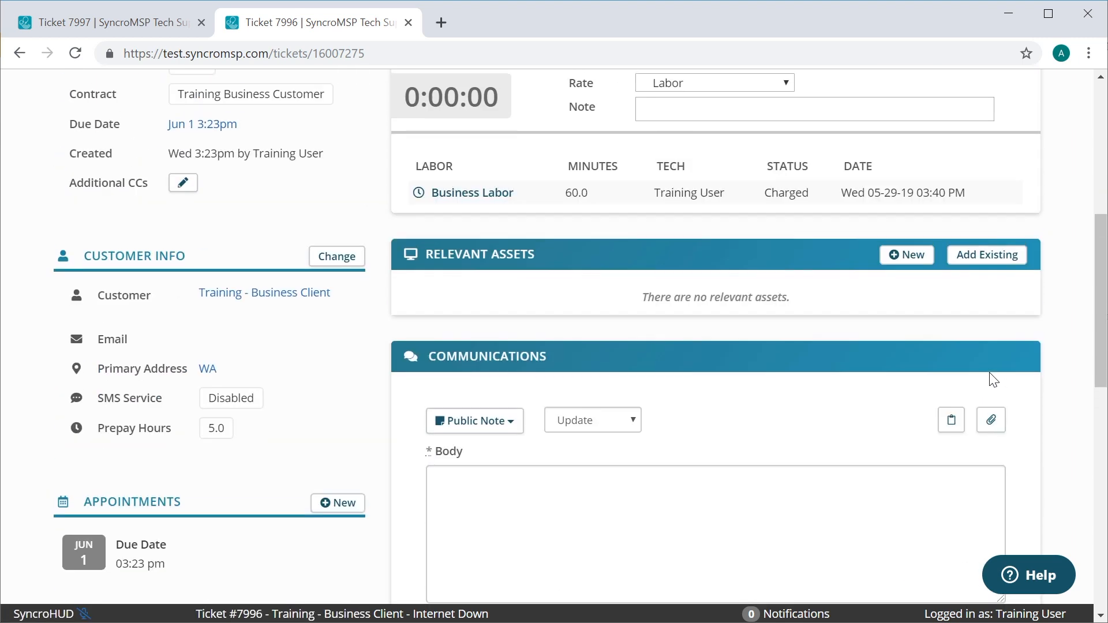
{"action": "scroll", "coordinate": [989, 380], "scroll_direction": "up", "scroll_amount": 3}
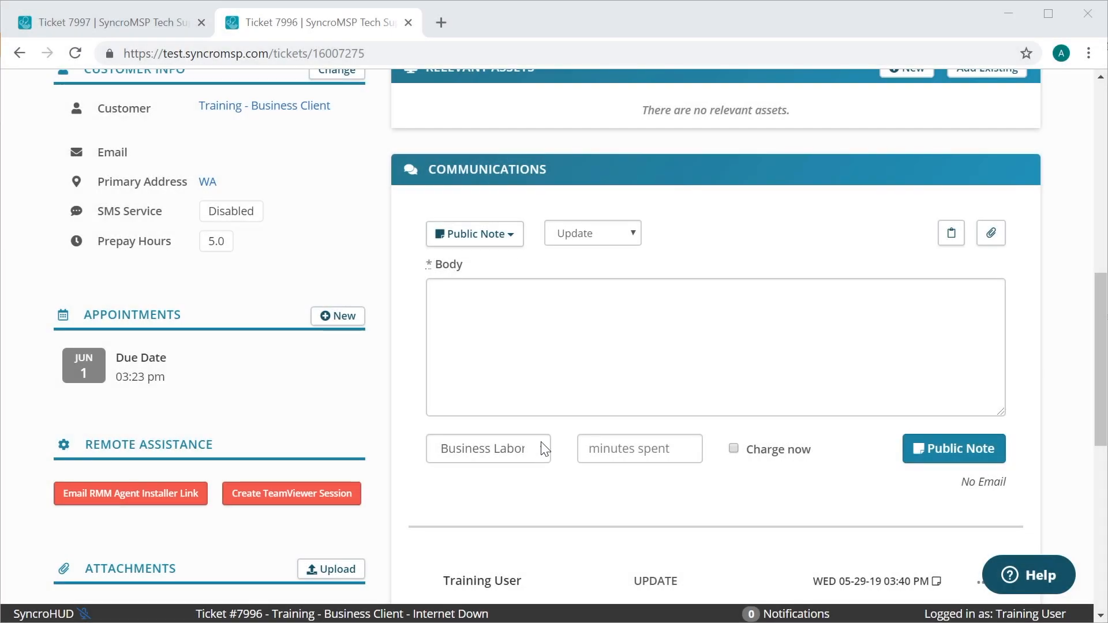
{"action": "left_click", "coordinate": [545, 449]}
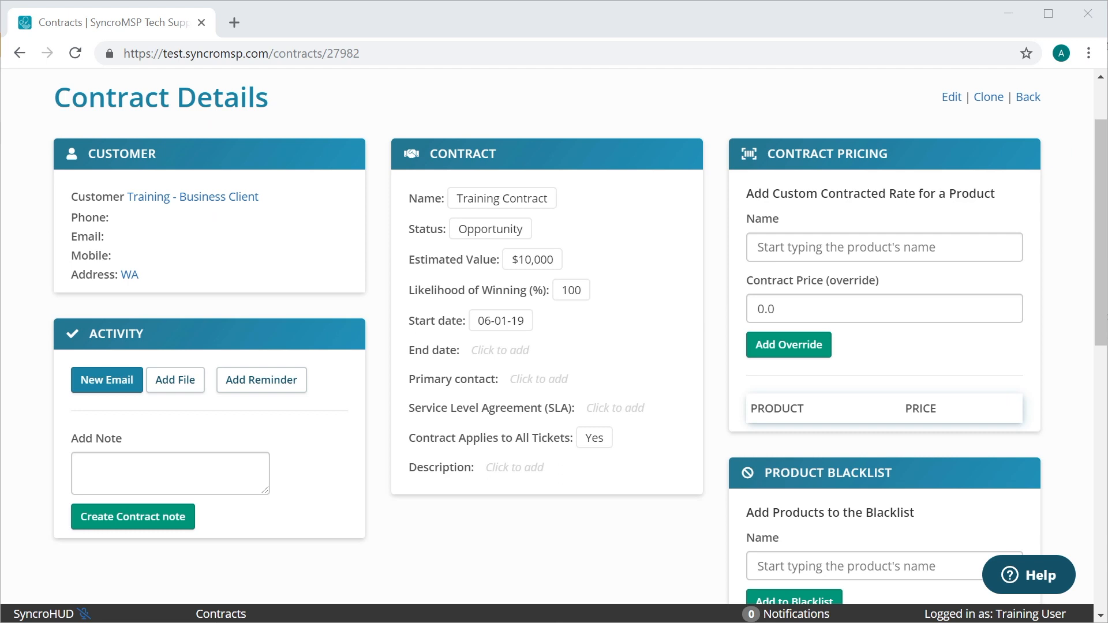
Add a contract price override of 75 for the Labor product to the Training Contract.
{"action": "left_click", "coordinate": [932, 253]}
{"action": "type", "text": "lab"}
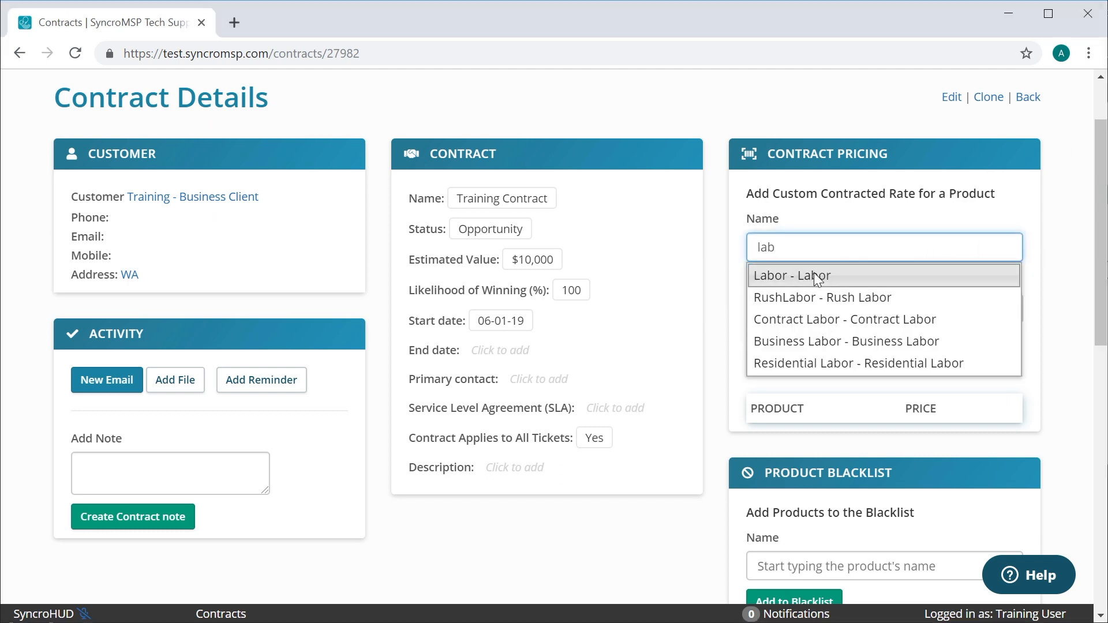
{"action": "left_click", "coordinate": [814, 273]}
{"action": "key", "text": "Tab"}
{"action": "type", "text": "75"}
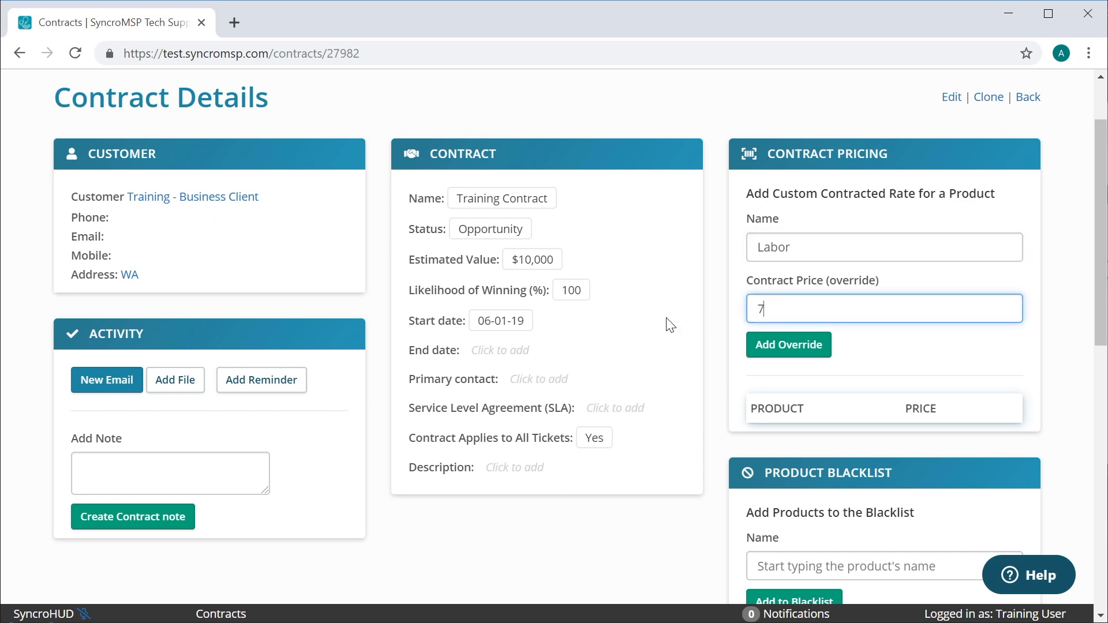
{"action": "left_click", "coordinate": [788, 345]}
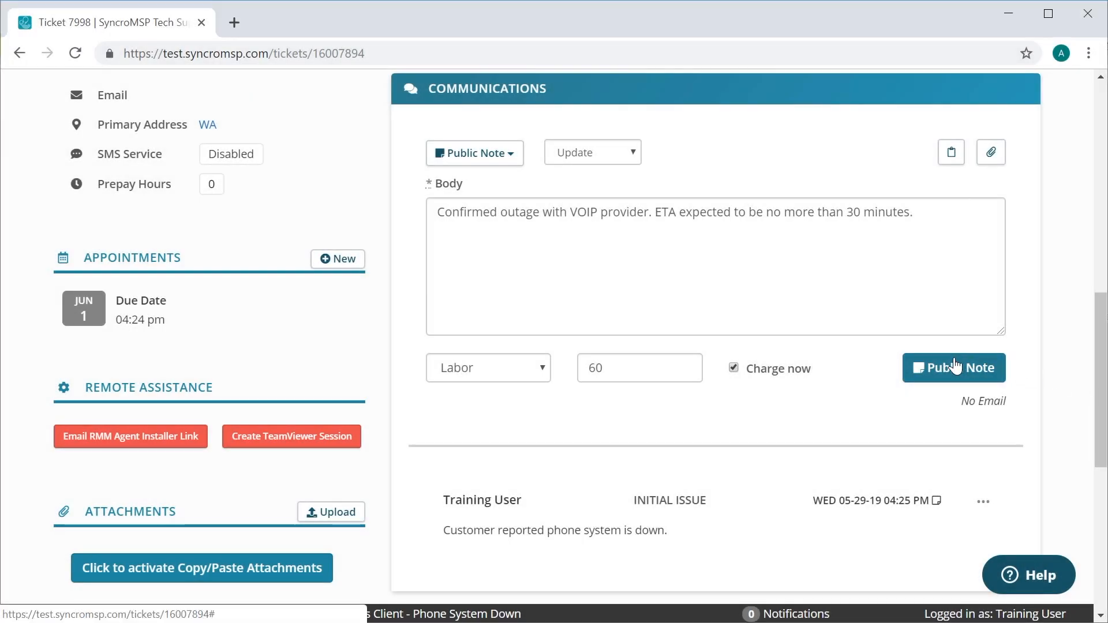
Post the prepared VOIP outage note as a public note with 60 minutes of Labor charged now.
{"action": "left_click", "coordinate": [955, 367]}
{"action": "scroll", "coordinate": [835, 432], "scroll_direction": "up", "scroll_amount": 10}
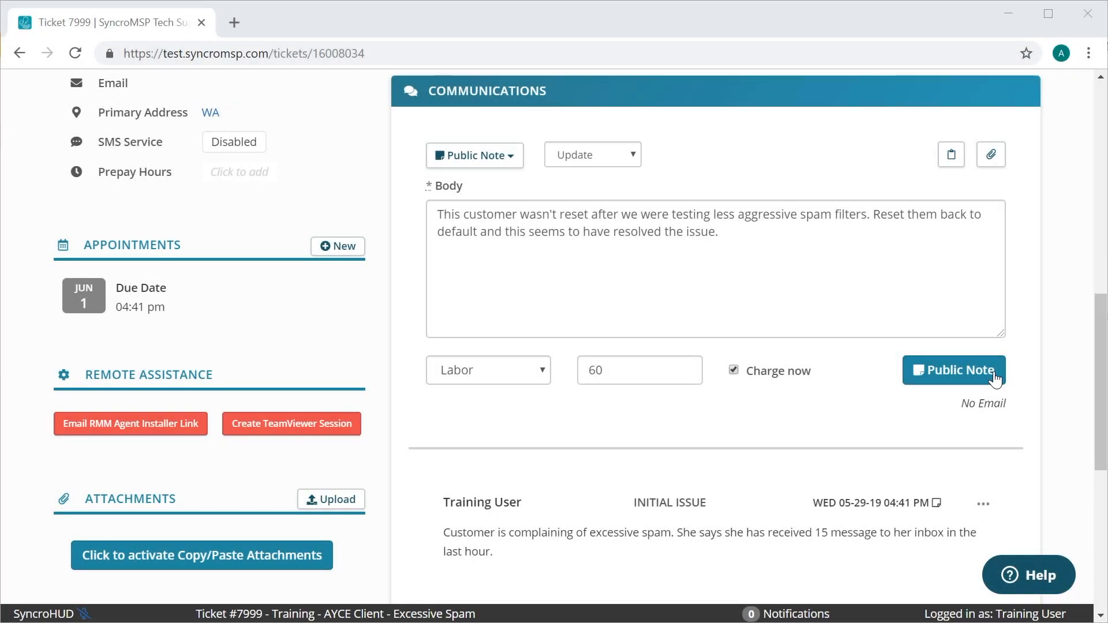
Post the prepared spam filter reset note on the Excessive Spam ticket with 60 minutes of Labor charged now.
{"action": "left_click", "coordinate": [961, 378]}
{"action": "scroll", "coordinate": [961, 378], "scroll_direction": "up", "scroll_amount": 10}
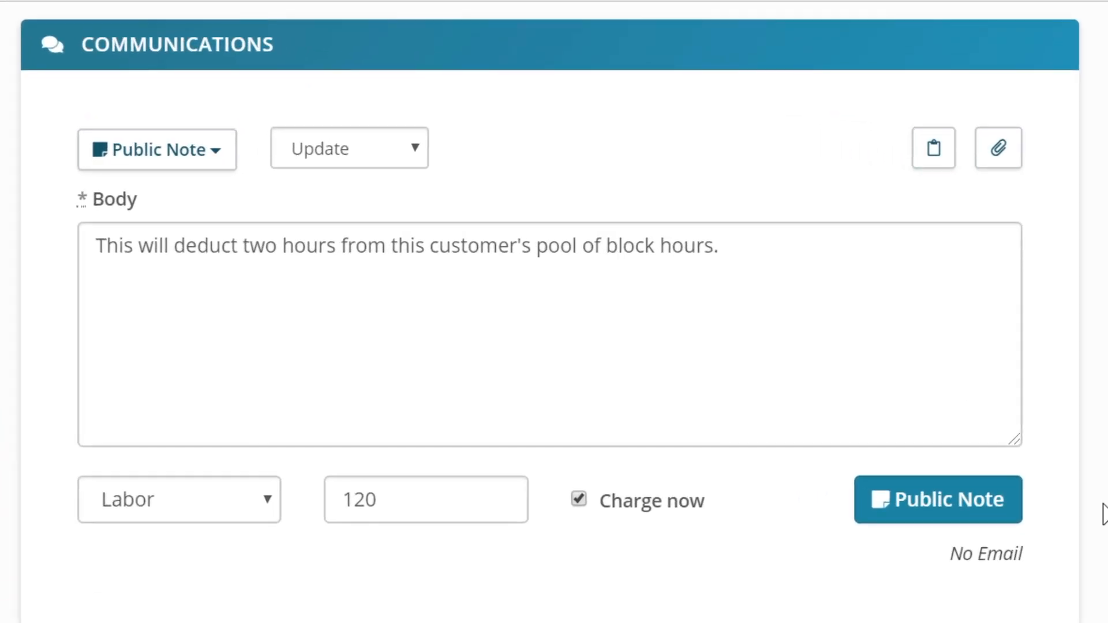
Post the prepared block hours deduction note as a public note with 120 minutes of Labor charged now.
{"action": "left_click", "coordinate": [935, 513]}
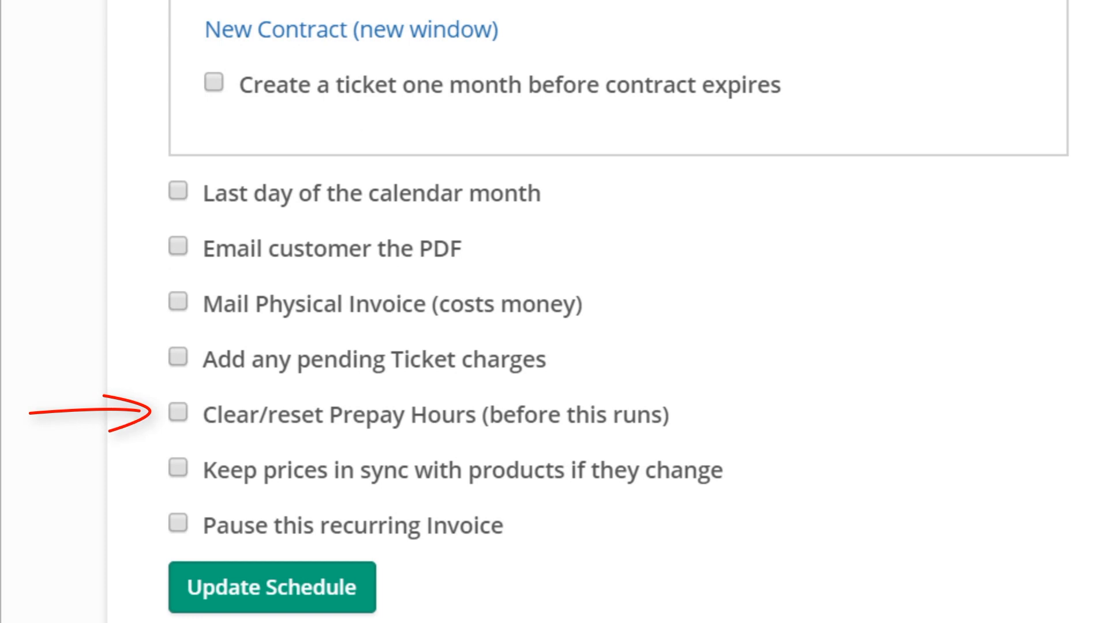
Enable clearing and resetting of prepay hours before the recurring invoice schedule runs.
{"action": "left_click", "coordinate": [179, 413]}
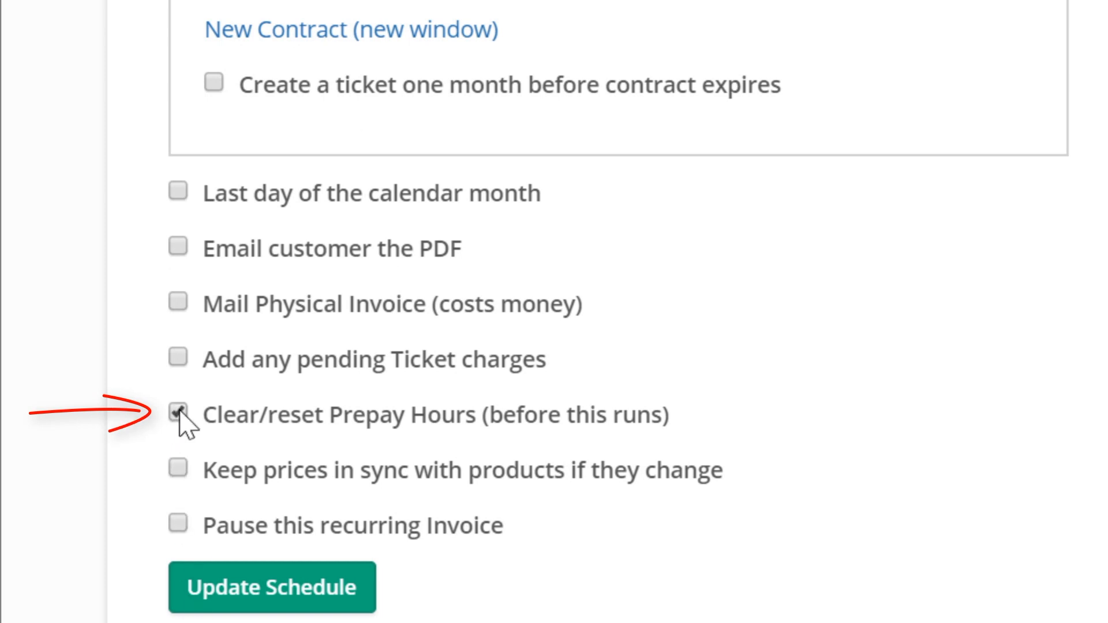